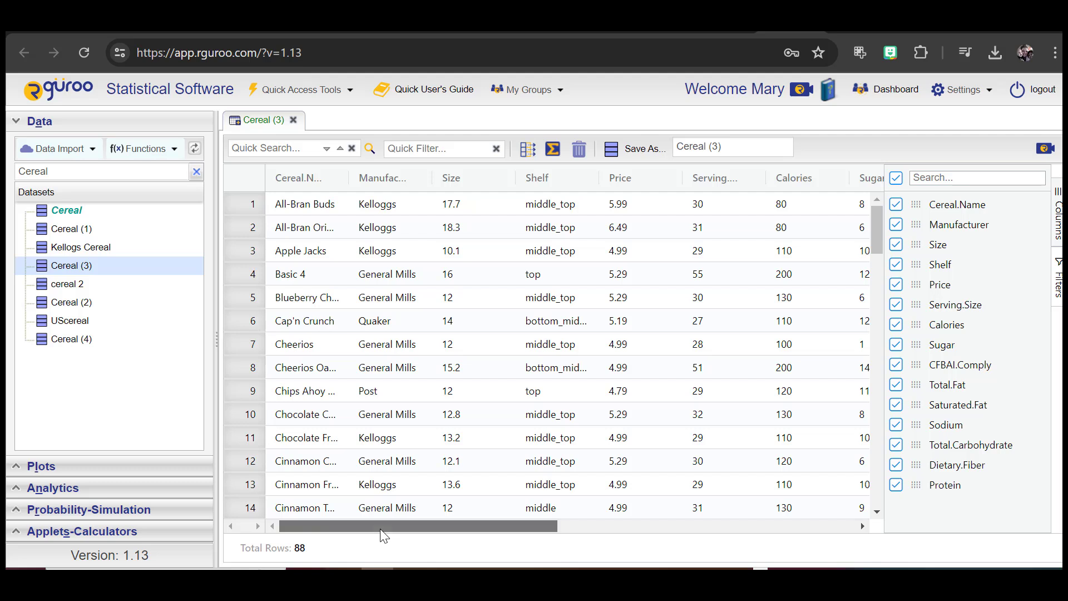
- Change the variable type of CFBAI.Comply in the Cereal (3) dataset to Nominal
{"action": "left_click_drag", "start_coordinate": [379, 529], "coordinate": [568, 534]}
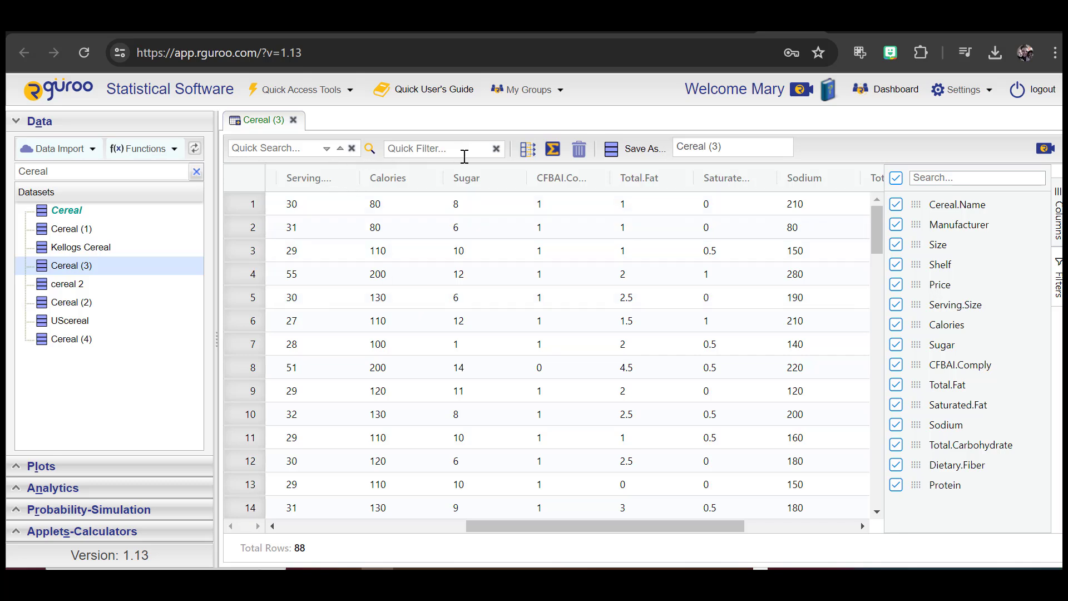
{"action": "left_click", "coordinate": [528, 151]}
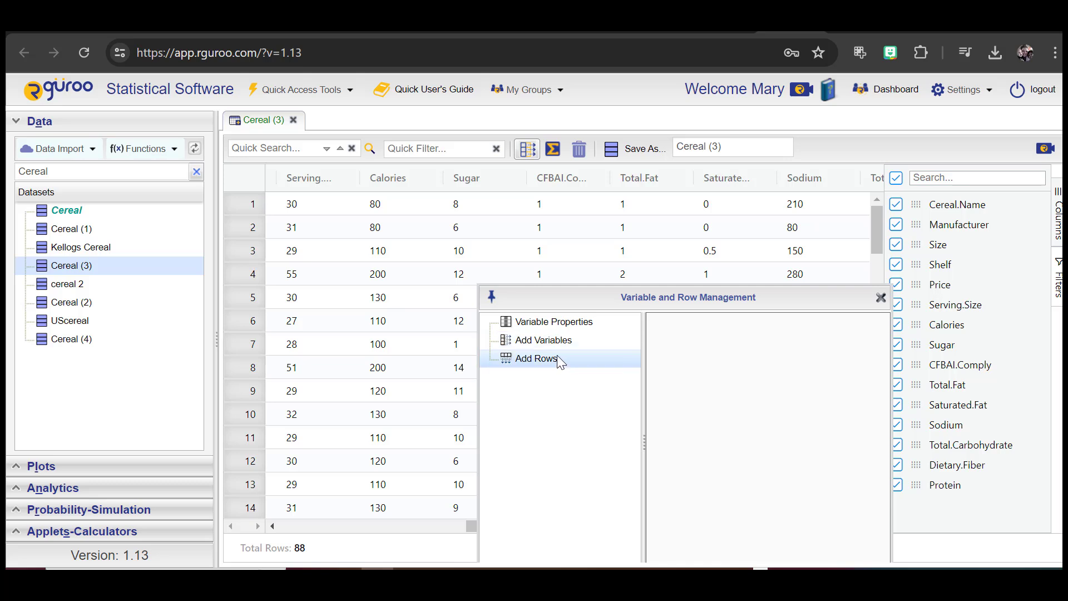
{"action": "left_click", "coordinate": [566, 328]}
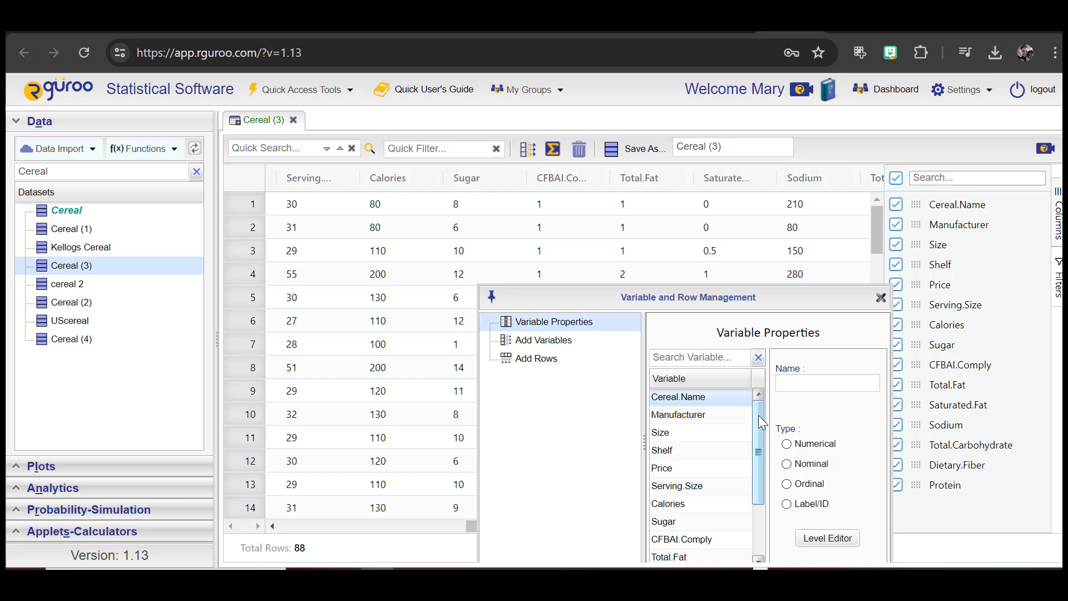
{"action": "left_click_drag", "start_coordinate": [759, 415], "coordinate": [758, 478]}
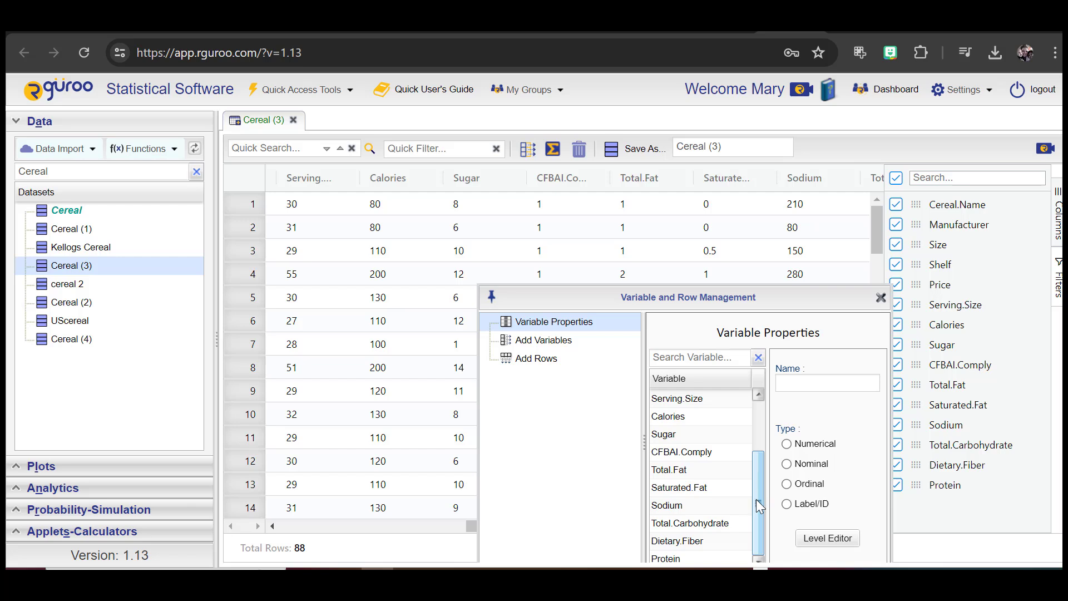
{"action": "left_click", "coordinate": [710, 452]}
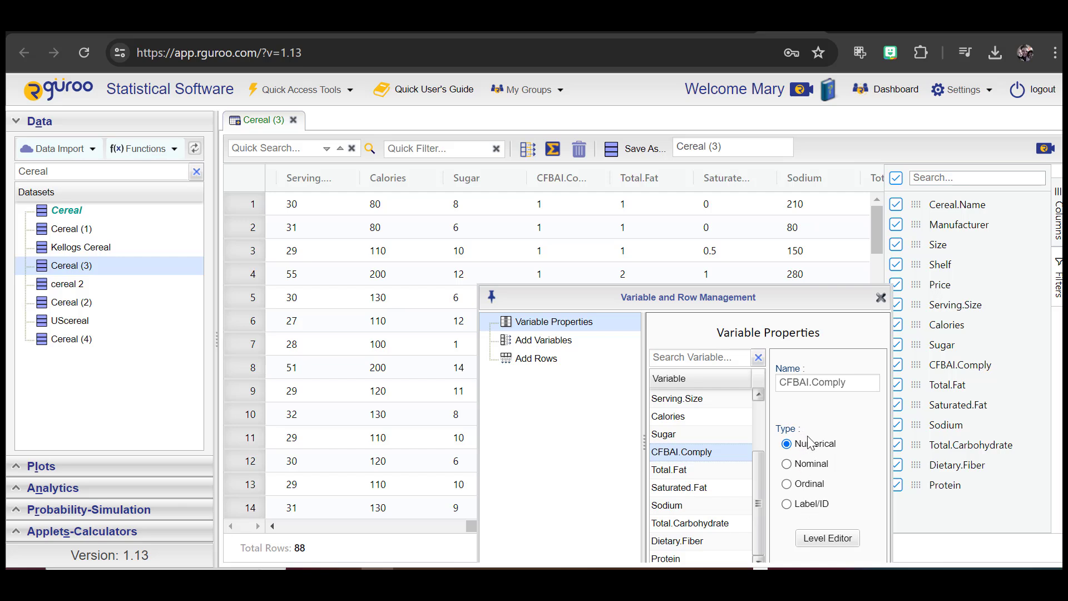
{"action": "left_click", "coordinate": [787, 464]}
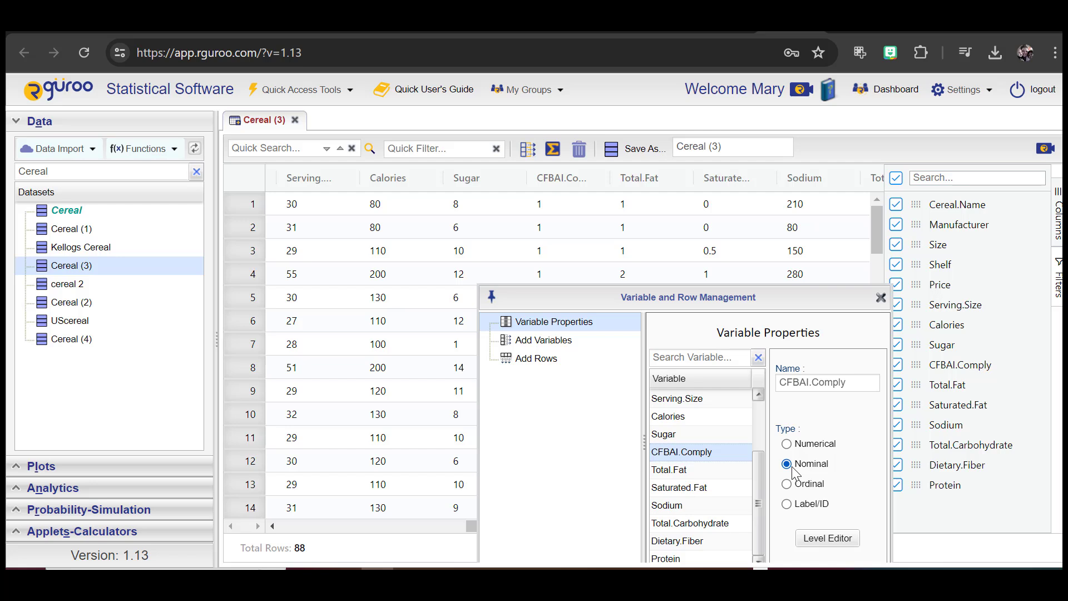
- Label the CFBAI.Comply levels 1 as Yes and 0 as No, exclude NA, and close variable management
{"action": "left_click", "coordinate": [818, 547]}
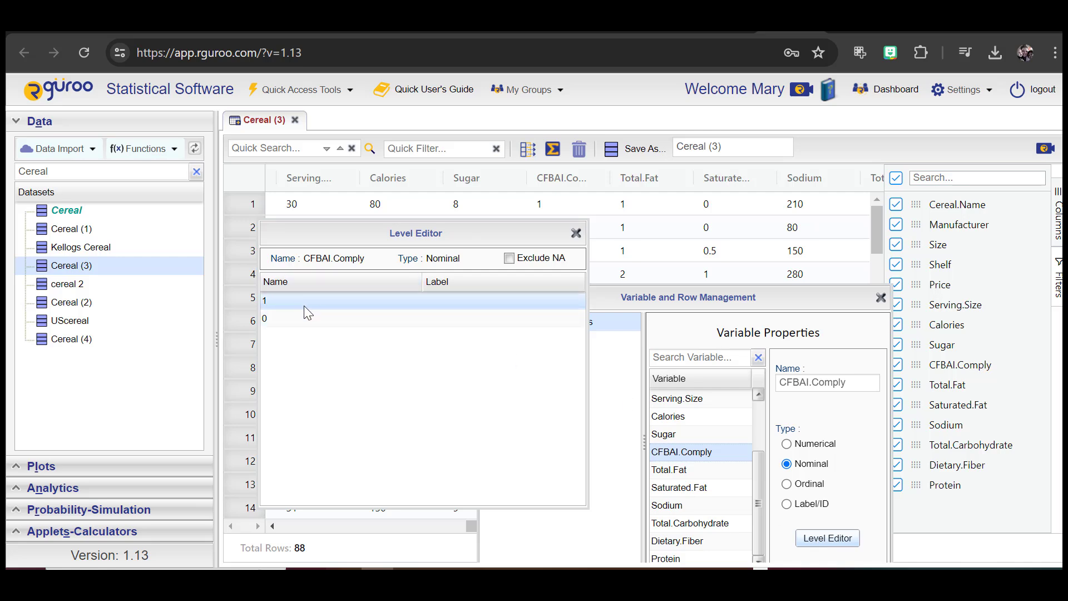
{"action": "double_click", "coordinate": [437, 298]}
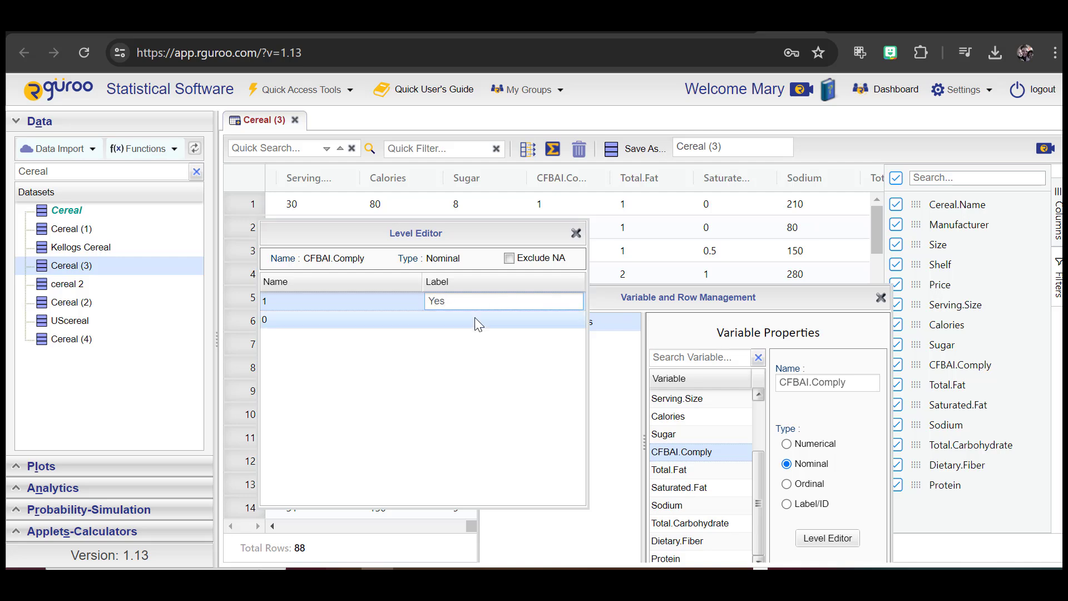
{"action": "double_click", "coordinate": [443, 319]}
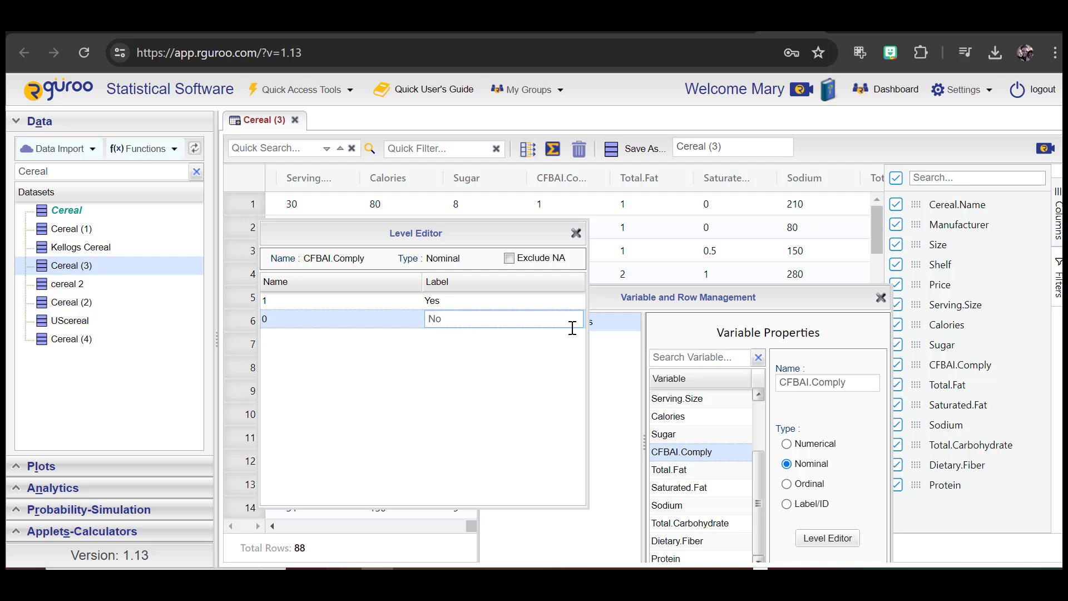
{"action": "left_click", "coordinate": [502, 380]}
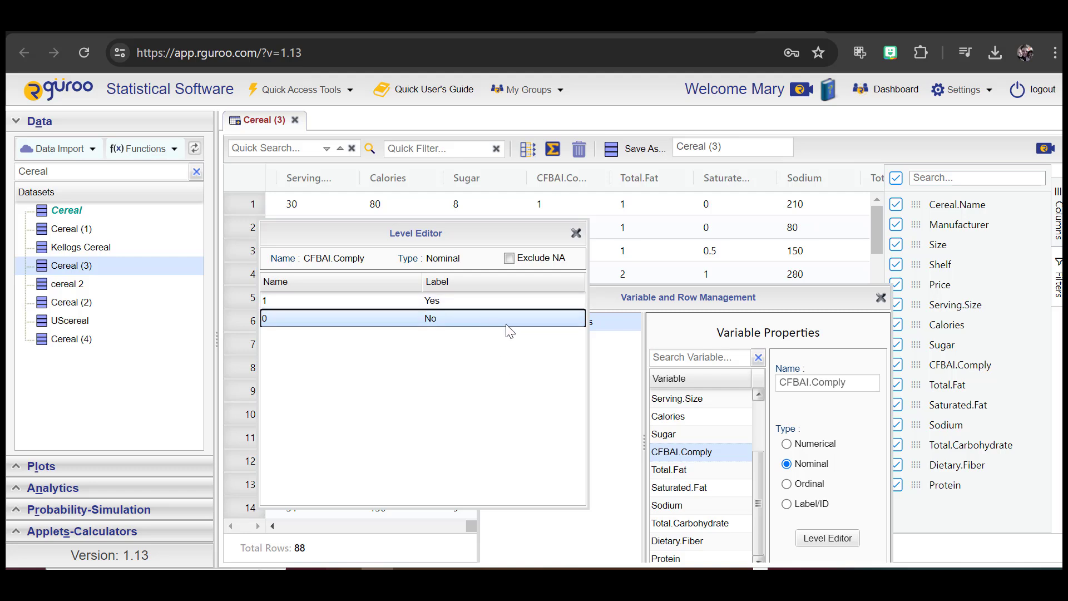
{"action": "left_click", "coordinate": [562, 260]}
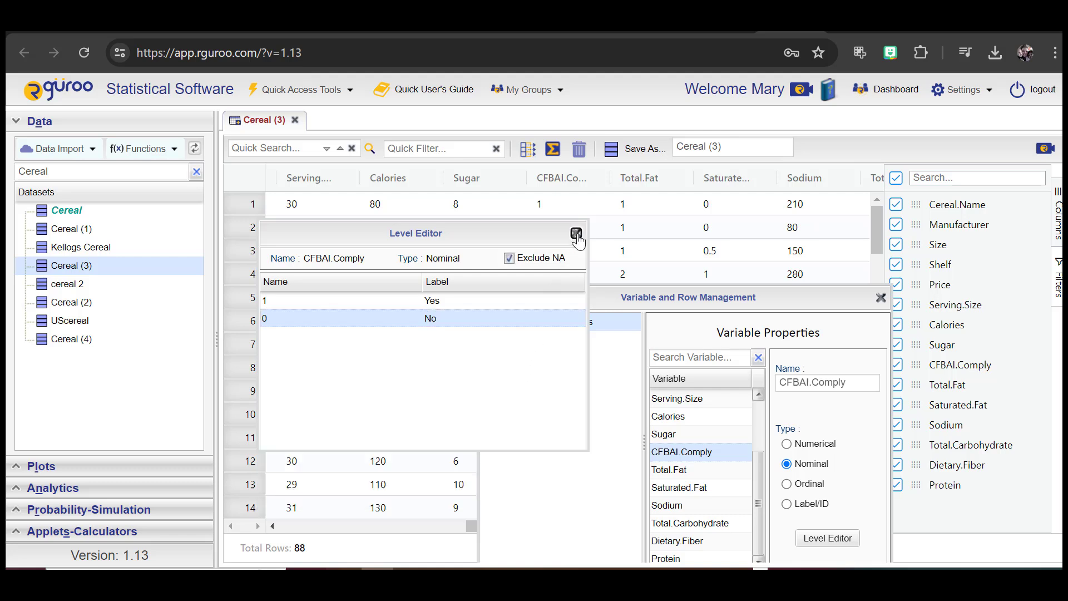
{"action": "left_click", "coordinate": [576, 234]}
{"action": "left_click", "coordinate": [880, 298]}
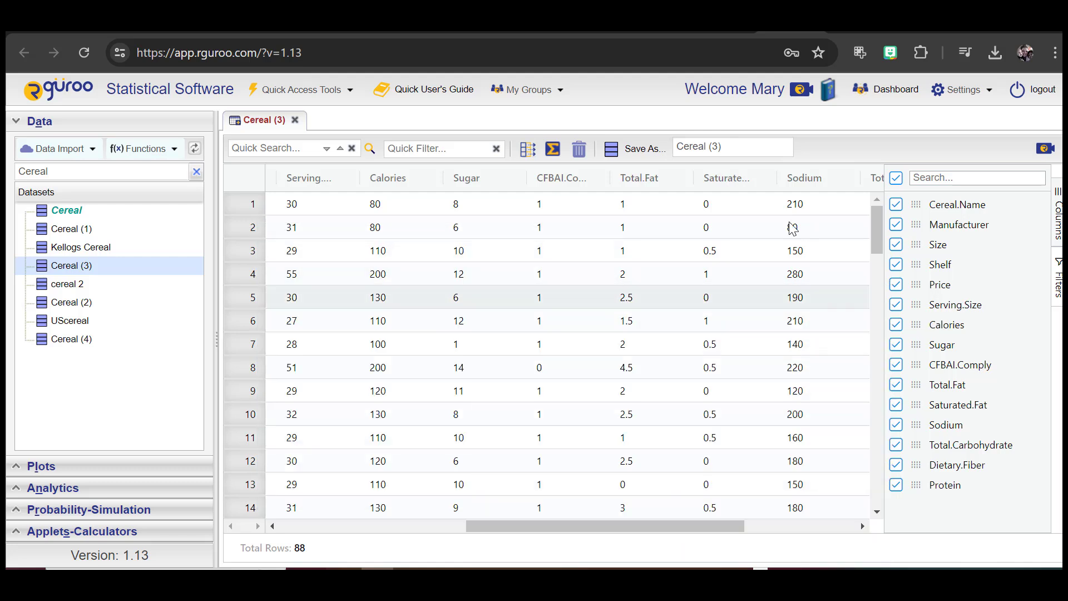
- Save the modified dataset under the name Cereal (3) and close it
{"action": "double_click", "coordinate": [792, 228]}
{"action": "left_click", "coordinate": [640, 154]}
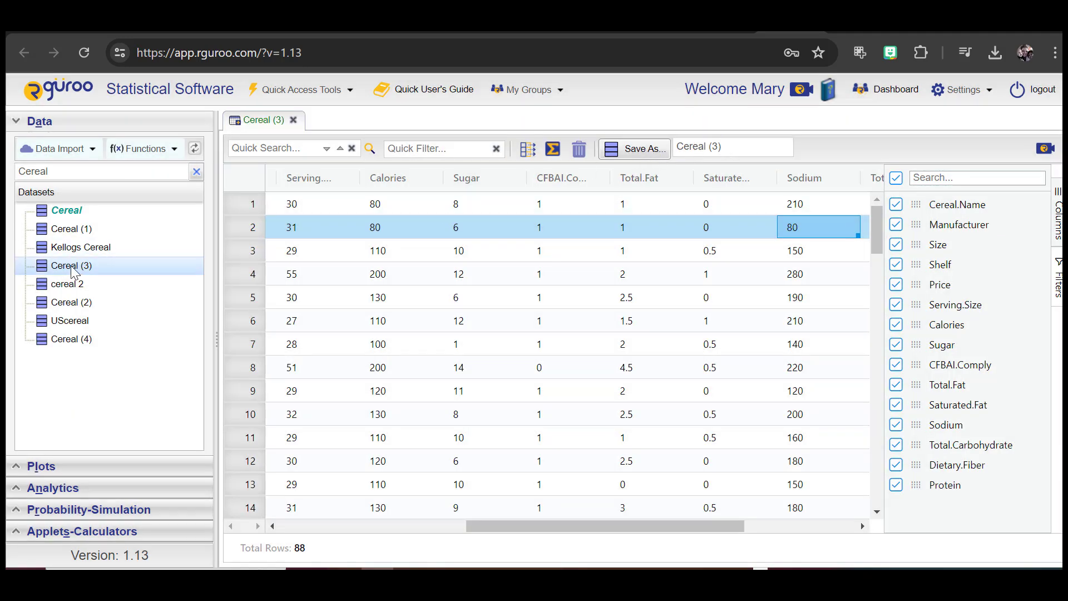
{"action": "left_click", "coordinate": [293, 120]}
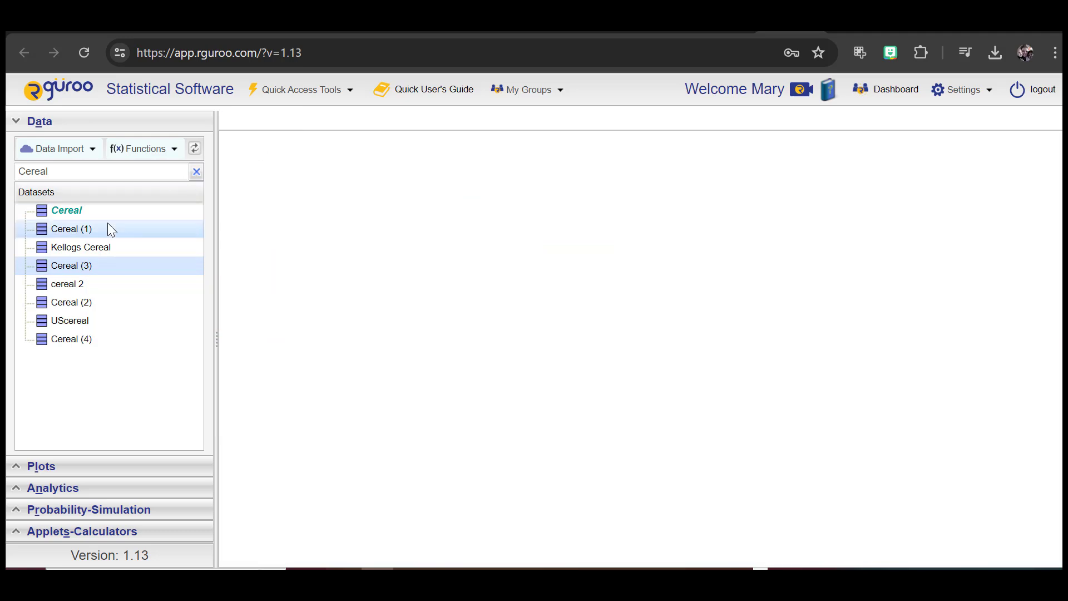
- Reopen Cereal (3) and check the variable type and level labels of CFBAI.Comply
{"action": "double_click", "coordinate": [71, 266]}
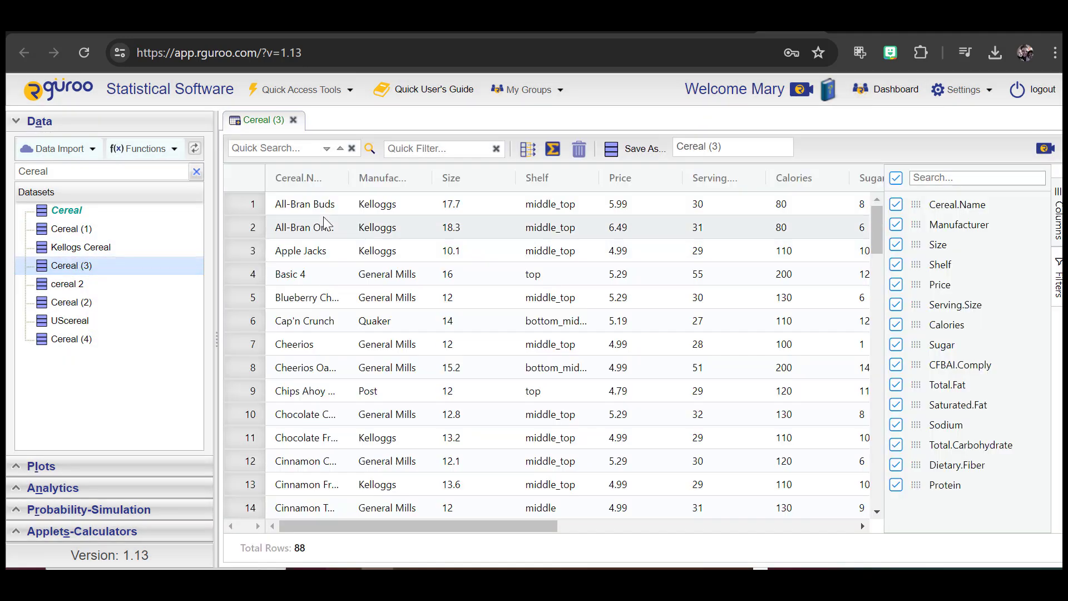
{"action": "left_click", "coordinate": [526, 150]}
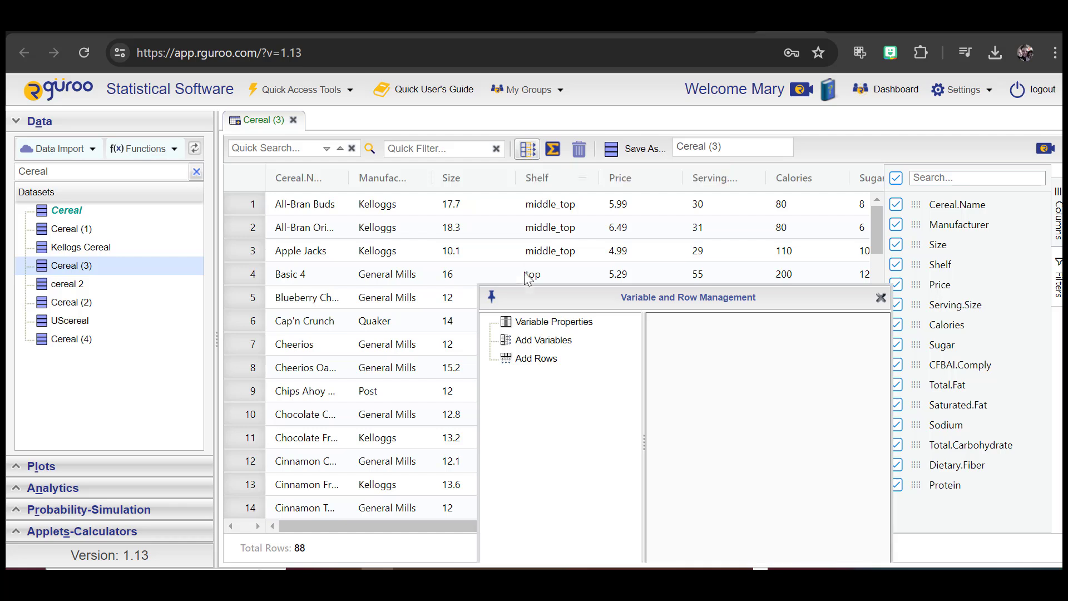
{"action": "left_click", "coordinate": [539, 324]}
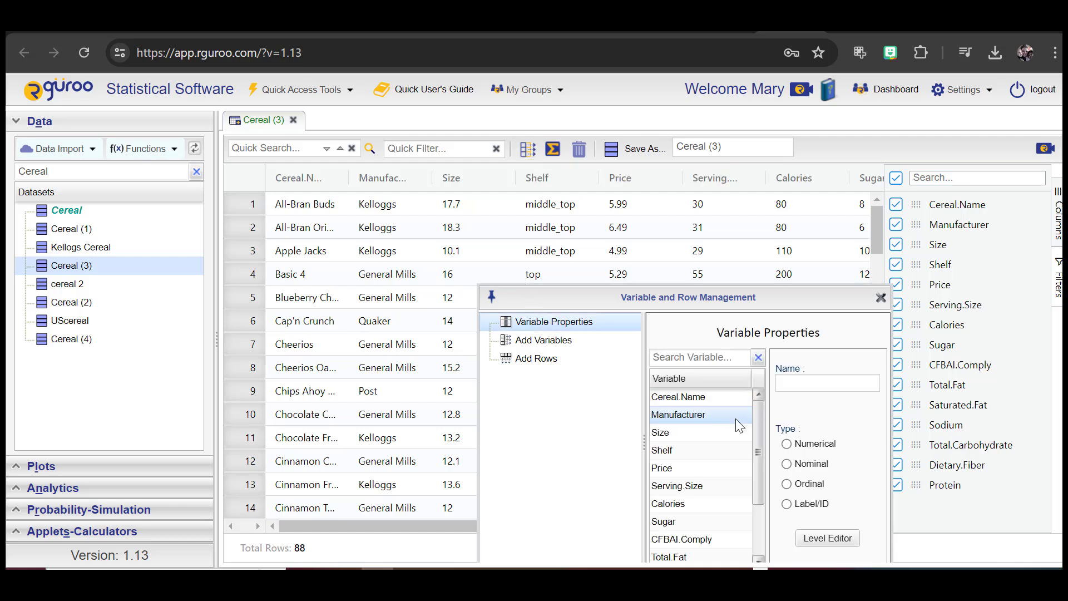
{"action": "left_click", "coordinate": [684, 538]}
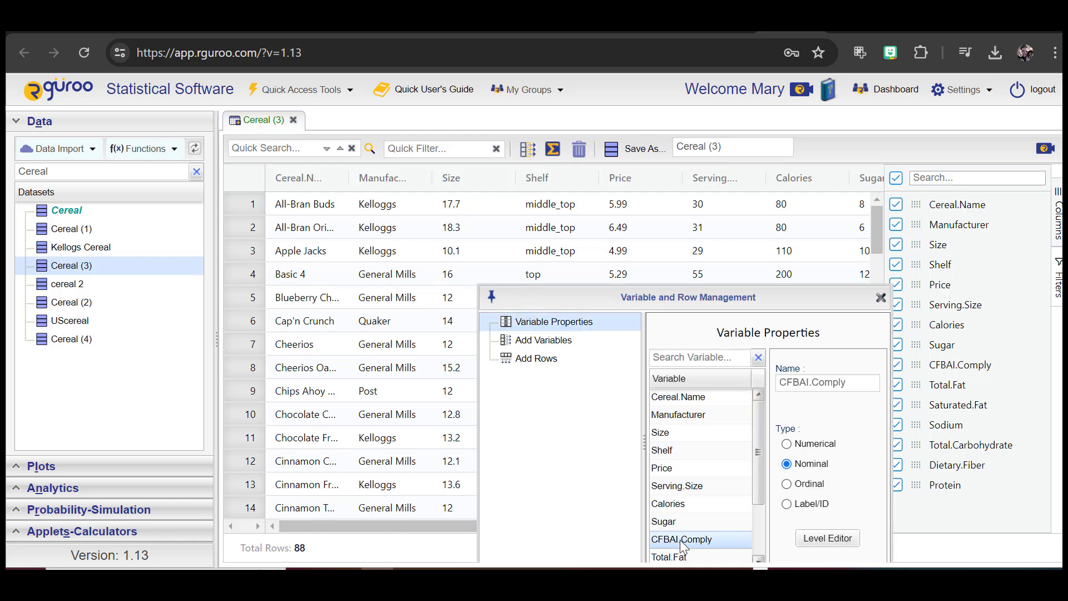
{"action": "left_click", "coordinate": [825, 543]}
{"action": "right_click", "coordinate": [825, 544]}
{"action": "left_click", "coordinate": [850, 542]}
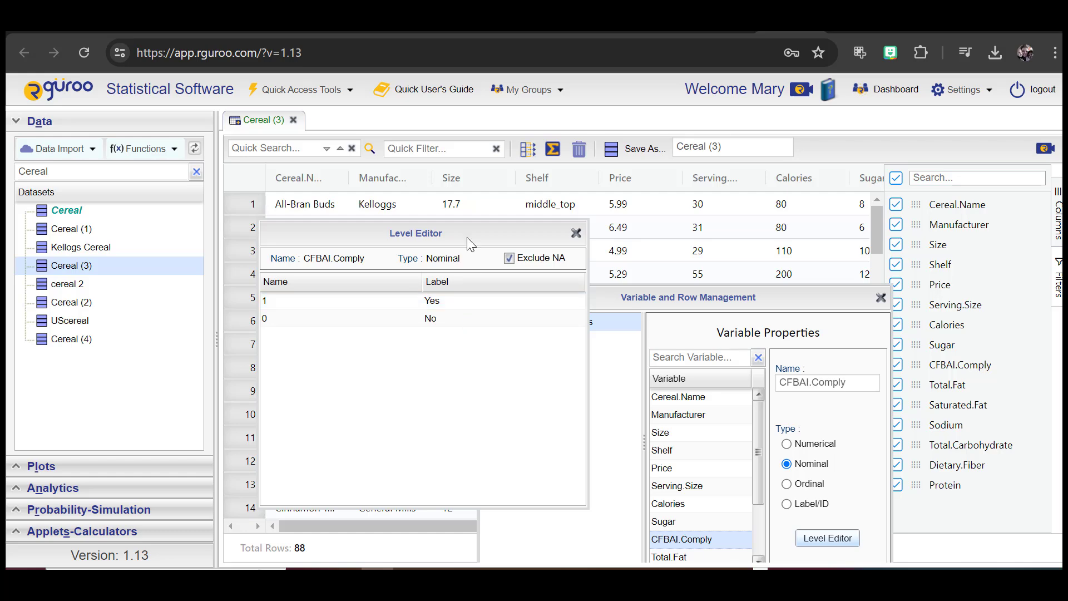
{"action": "left_click", "coordinate": [576, 233]}
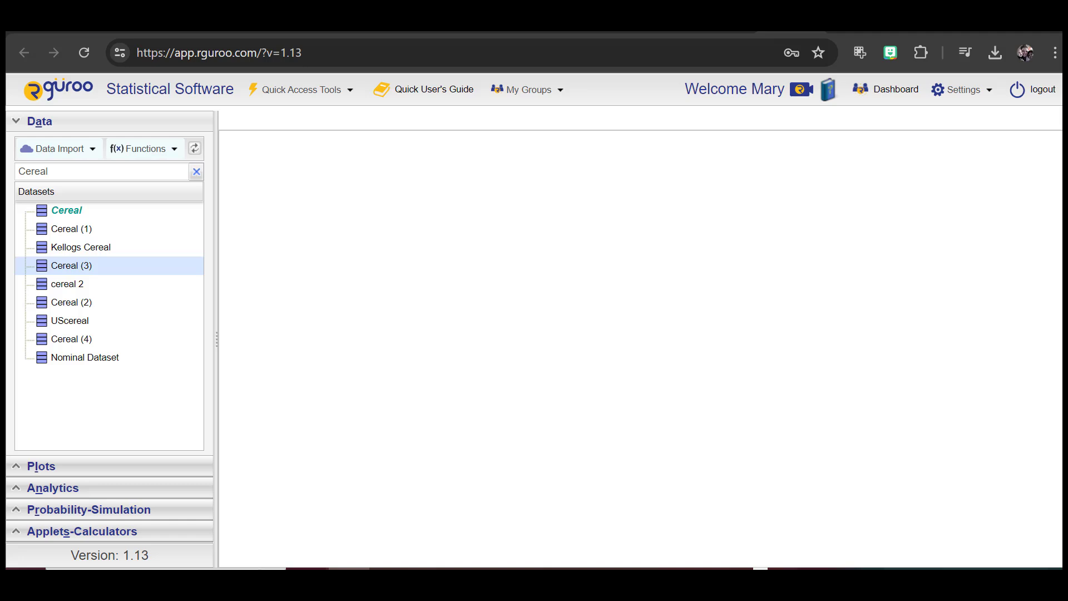
- Open Nominal Dataset and try to change the type of Var1 to Numerical
{"action": "double_click", "coordinate": [96, 358]}
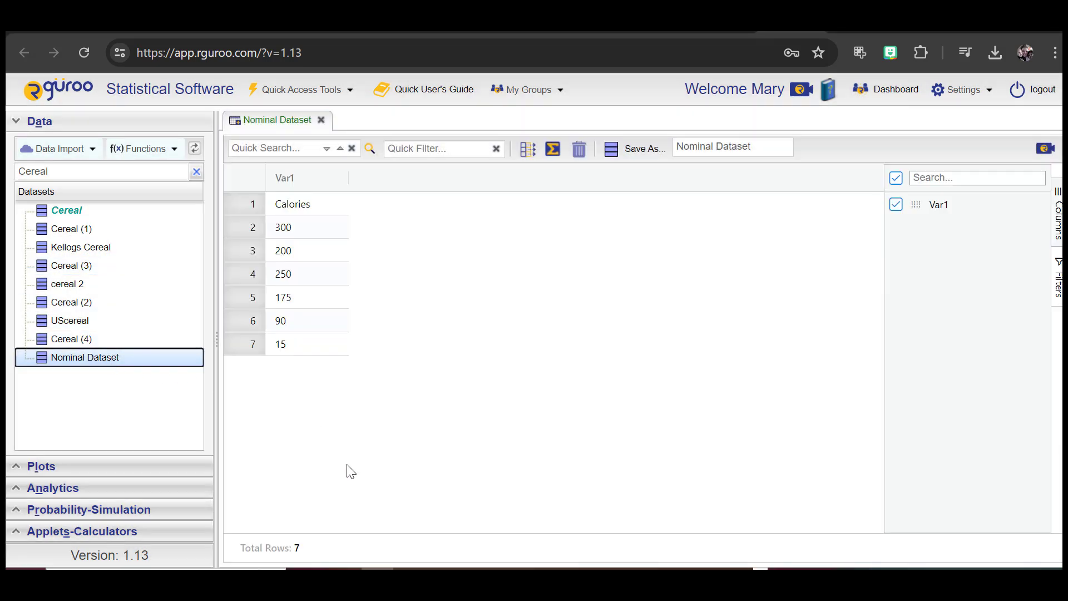
{"action": "mouse_move", "coordinate": [541, 578]}
{"action": "left_click", "coordinate": [528, 159]}
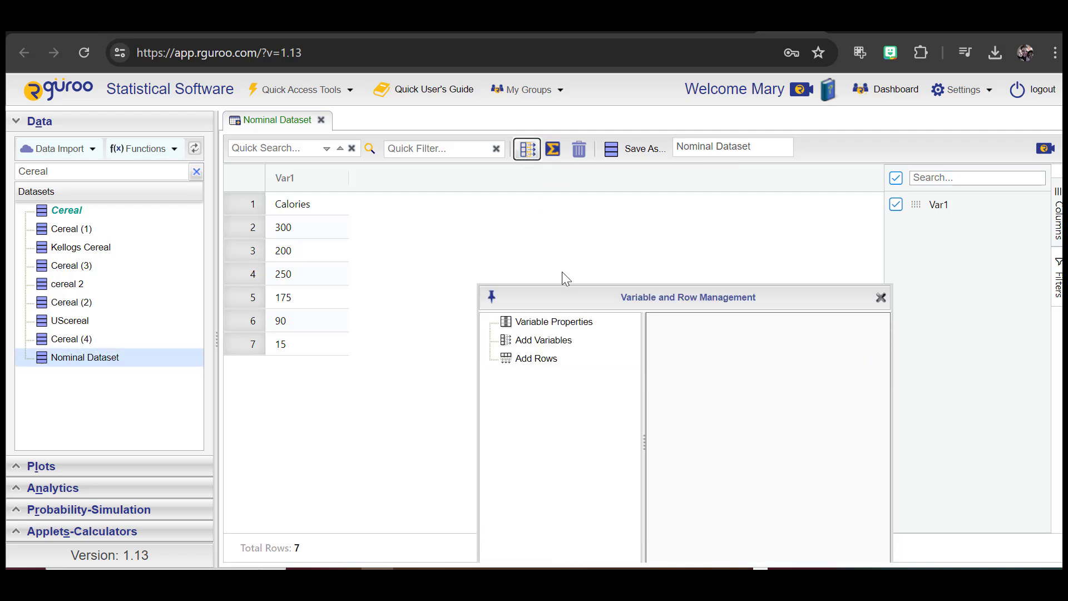
{"action": "left_click", "coordinate": [550, 323]}
{"action": "left_click", "coordinate": [550, 323]}
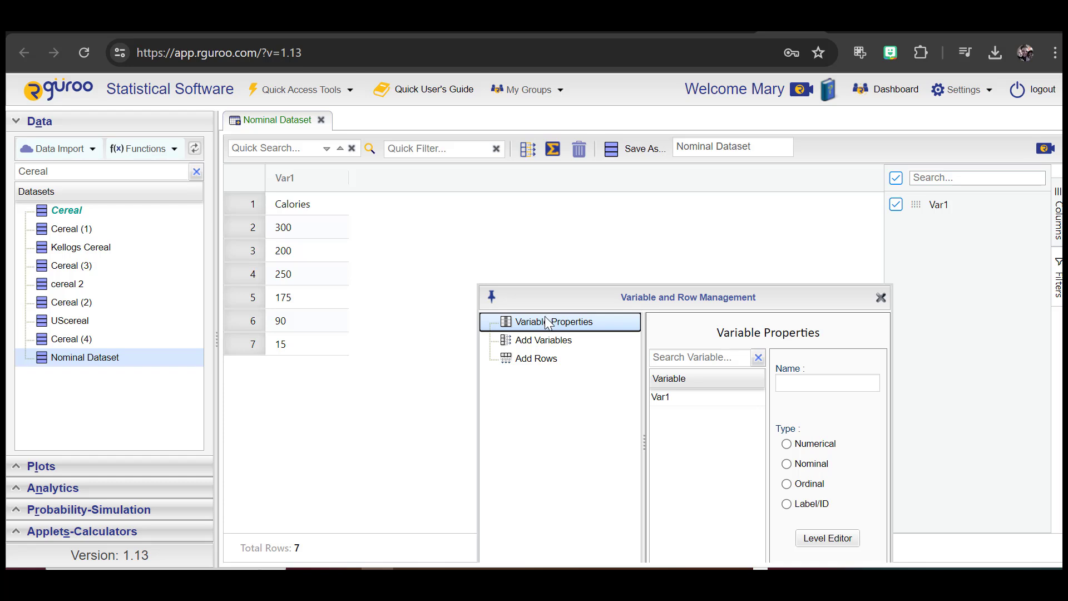
{"action": "left_click", "coordinate": [666, 396]}
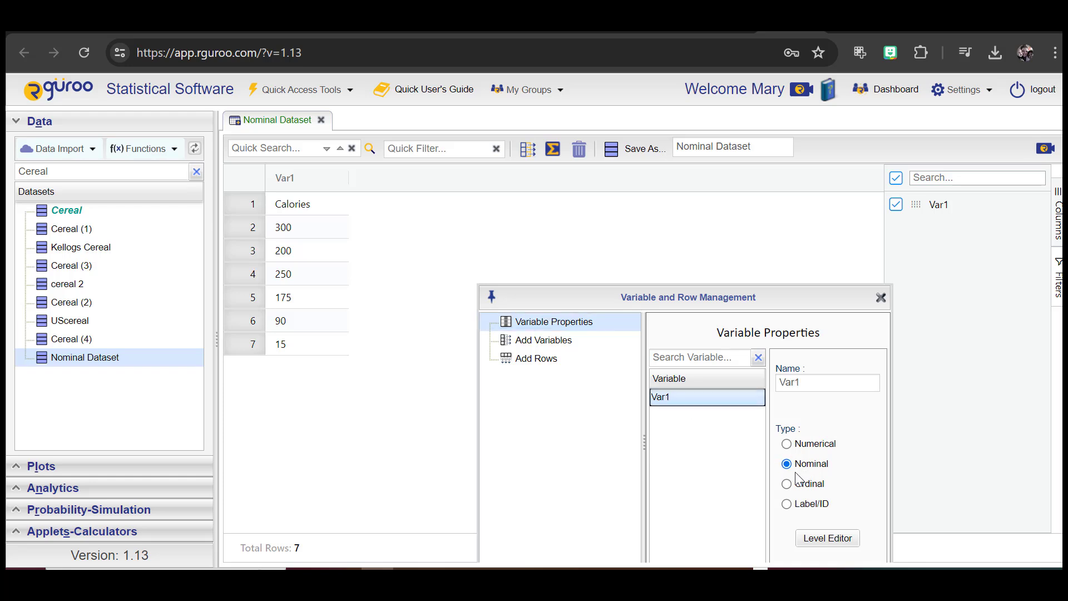
{"action": "left_click", "coordinate": [788, 445]}
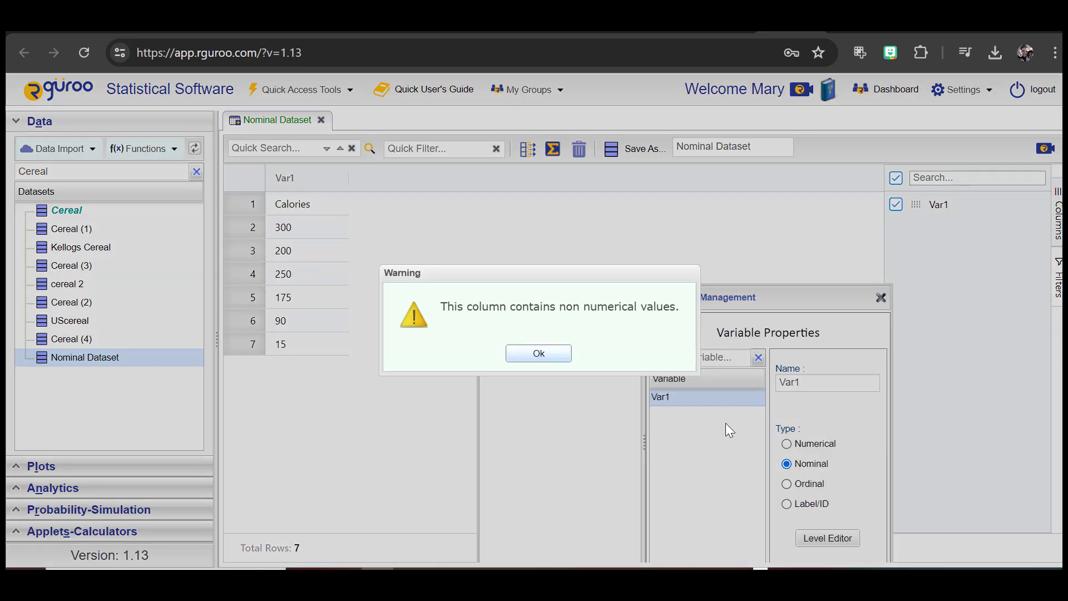
{"action": "left_click", "coordinate": [548, 359]}
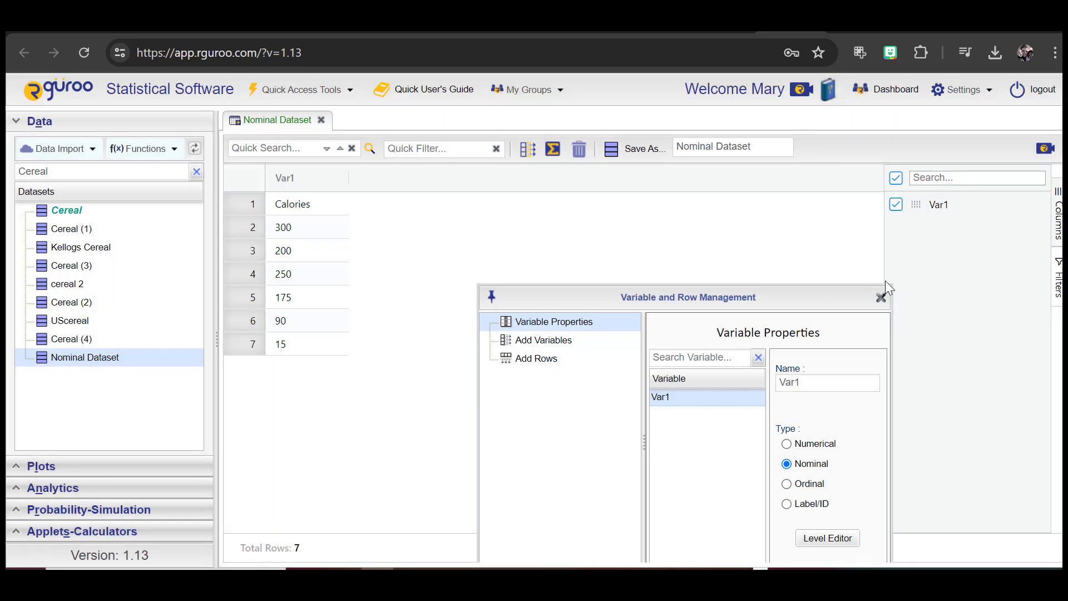
{"action": "left_click", "coordinate": [881, 297]}
- Delete the first row of Nominal Dataset, which contains the text Calories
{"action": "left_click", "coordinate": [296, 206]}
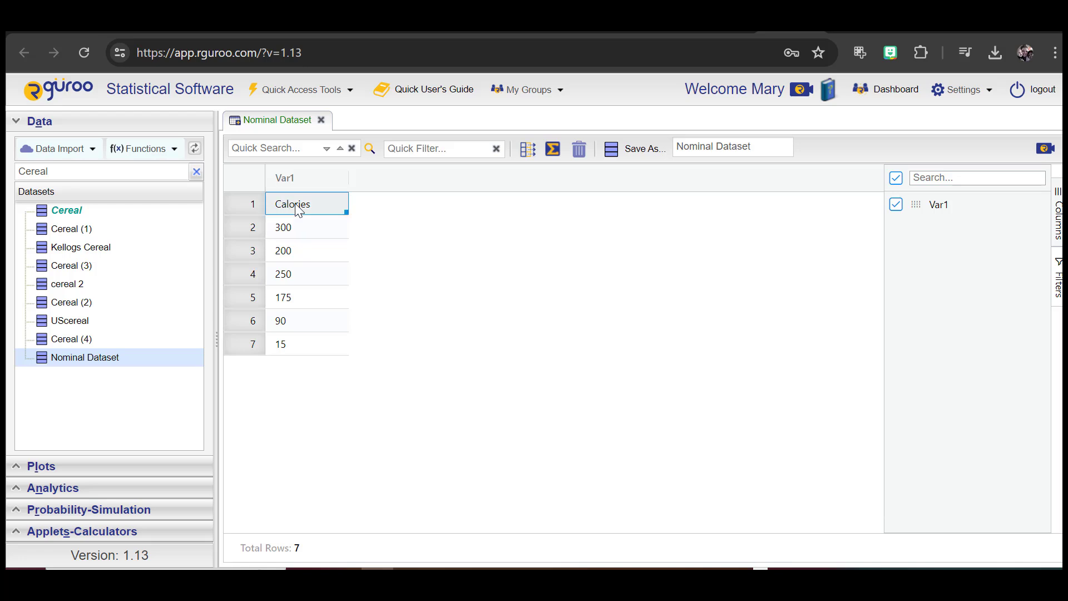
{"action": "left_click", "coordinate": [250, 209]}
{"action": "right_click", "coordinate": [250, 209]}
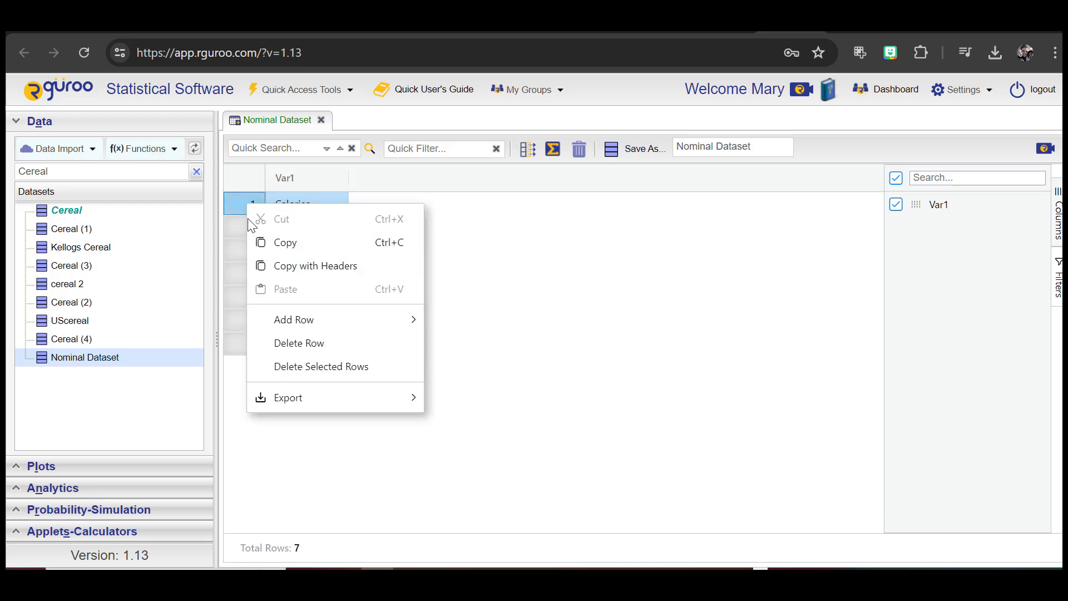
{"action": "left_click", "coordinate": [243, 210]}
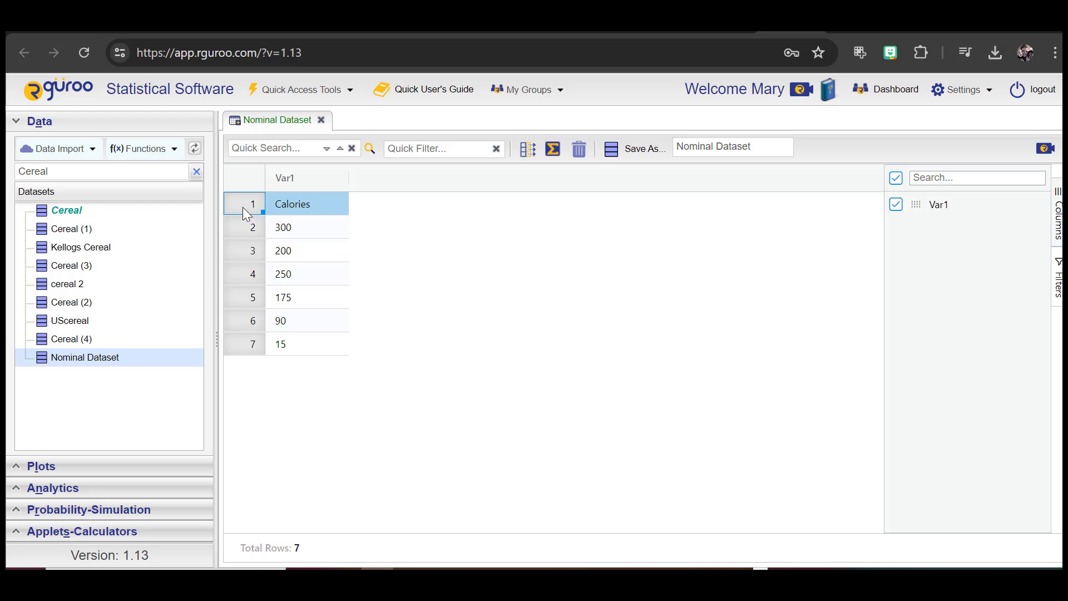
{"action": "right_click", "coordinate": [244, 212]}
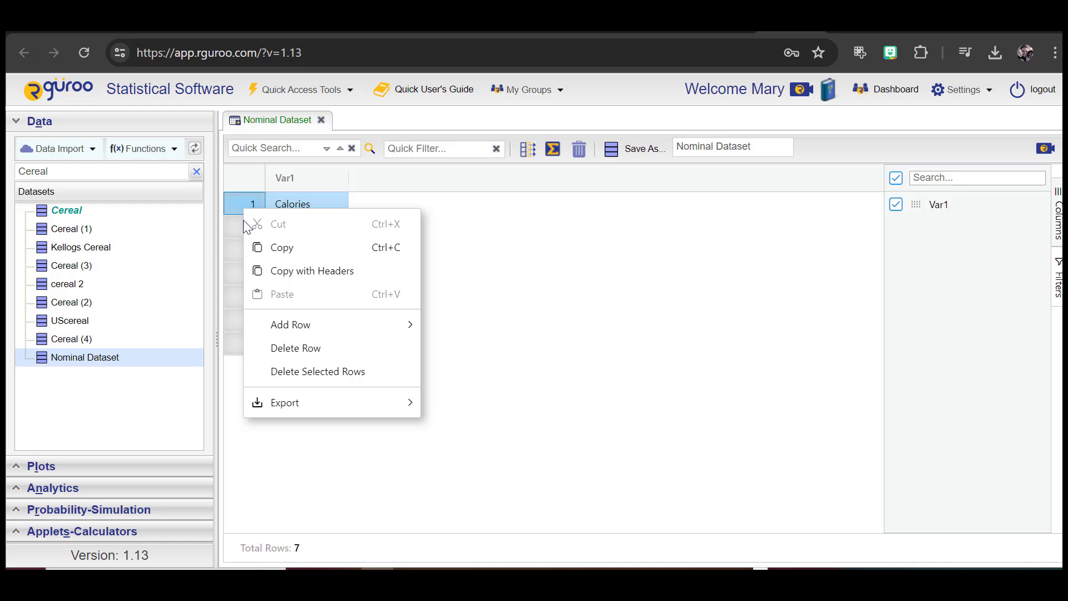
{"action": "left_click", "coordinate": [274, 349]}
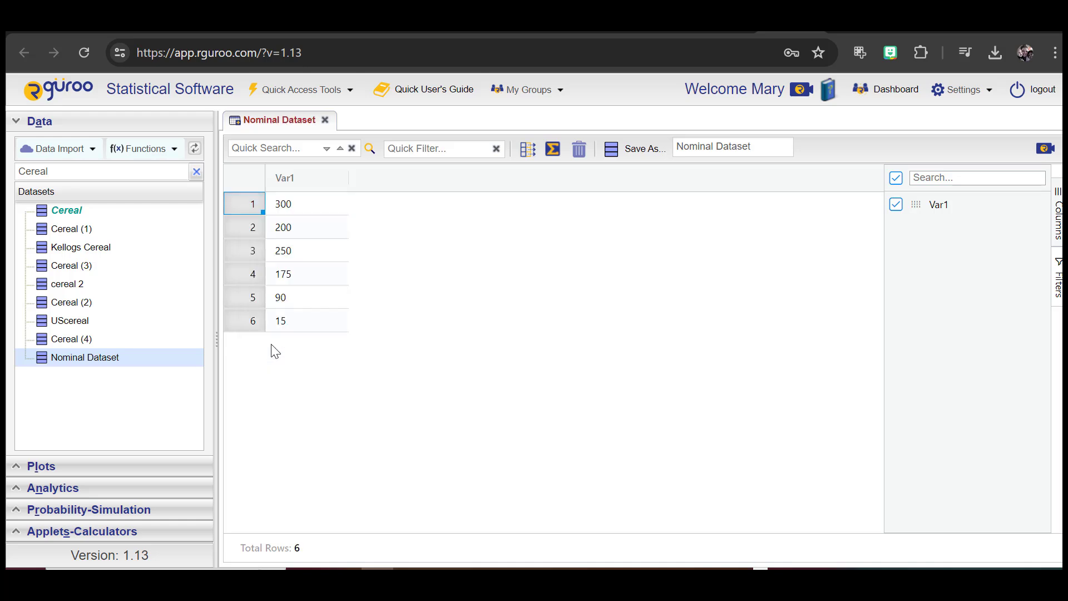
- Set the variable type of Var1 to Numerical and close variable management
{"action": "left_click", "coordinate": [526, 163]}
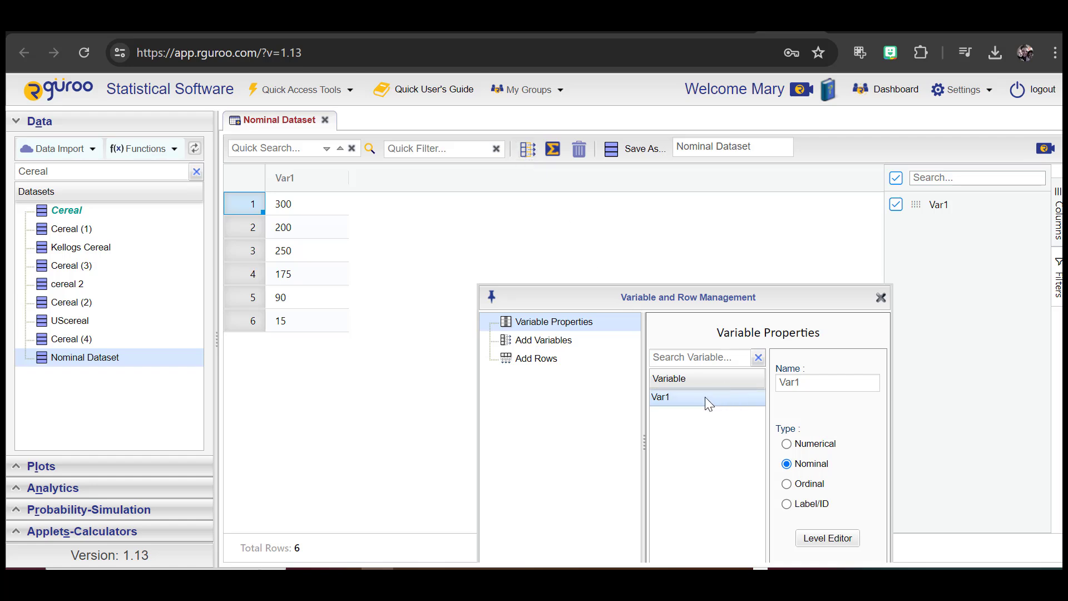
{"action": "left_click", "coordinate": [788, 446]}
{"action": "left_click", "coordinate": [881, 298]}
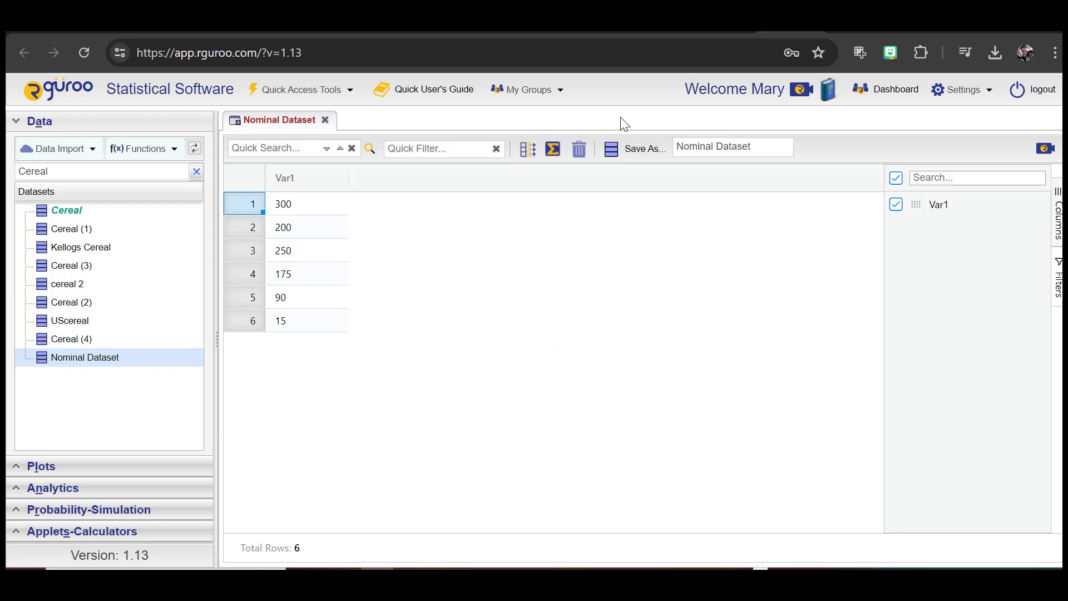
- Save Nominal Dataset under its existing name and close it
{"action": "left_click", "coordinate": [638, 155]}
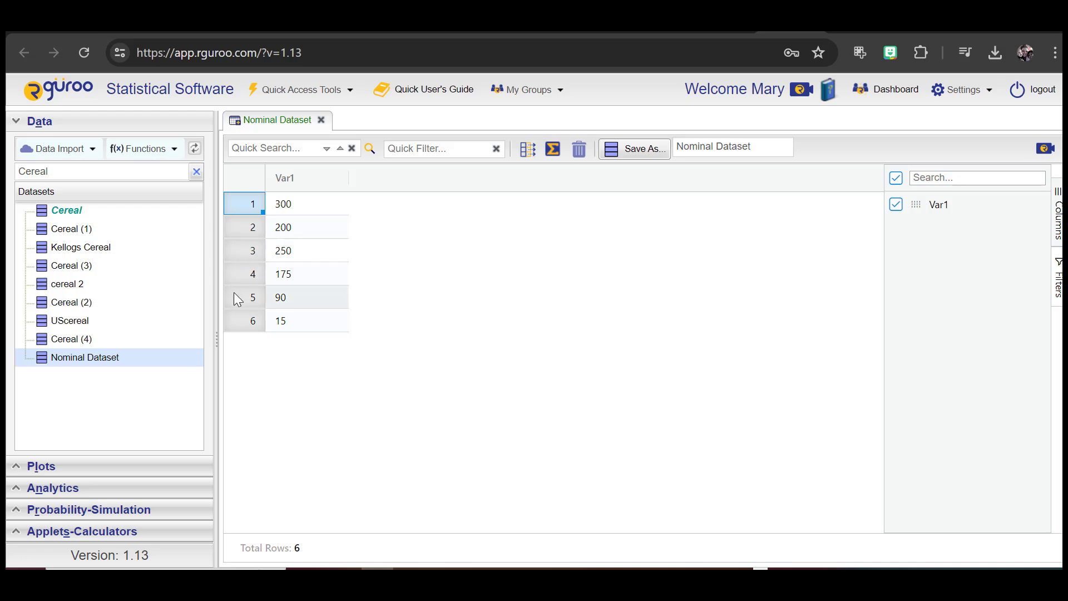
{"action": "left_click", "coordinate": [327, 120]}
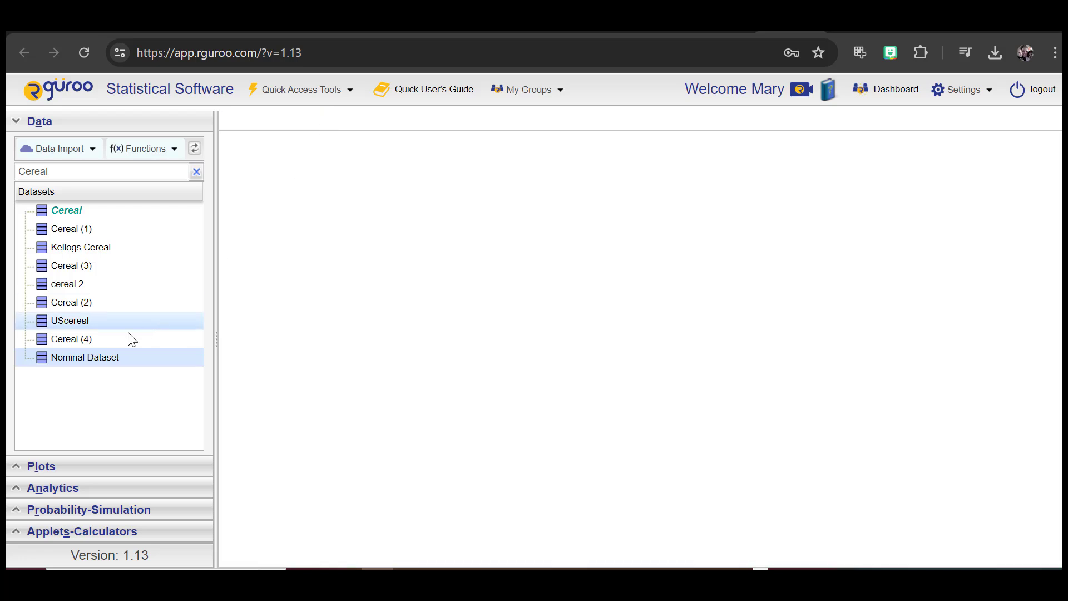
- Reopen Nominal Dataset, rename the variable Var1 to Calories in its variable properties, and close variable management
{"action": "double_click", "coordinate": [99, 358]}
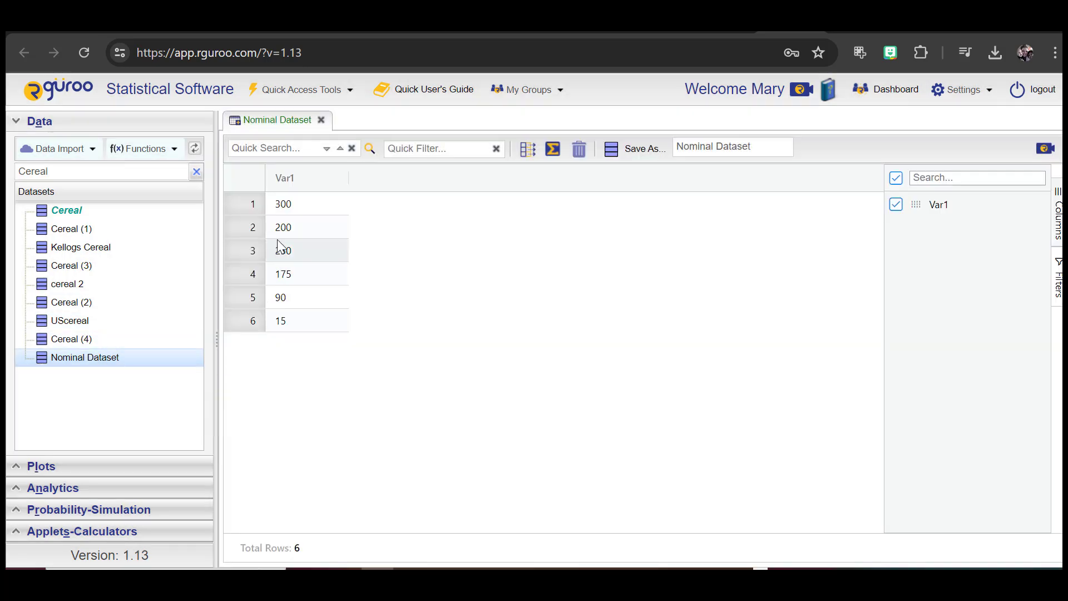
{"action": "left_click", "coordinate": [528, 149]}
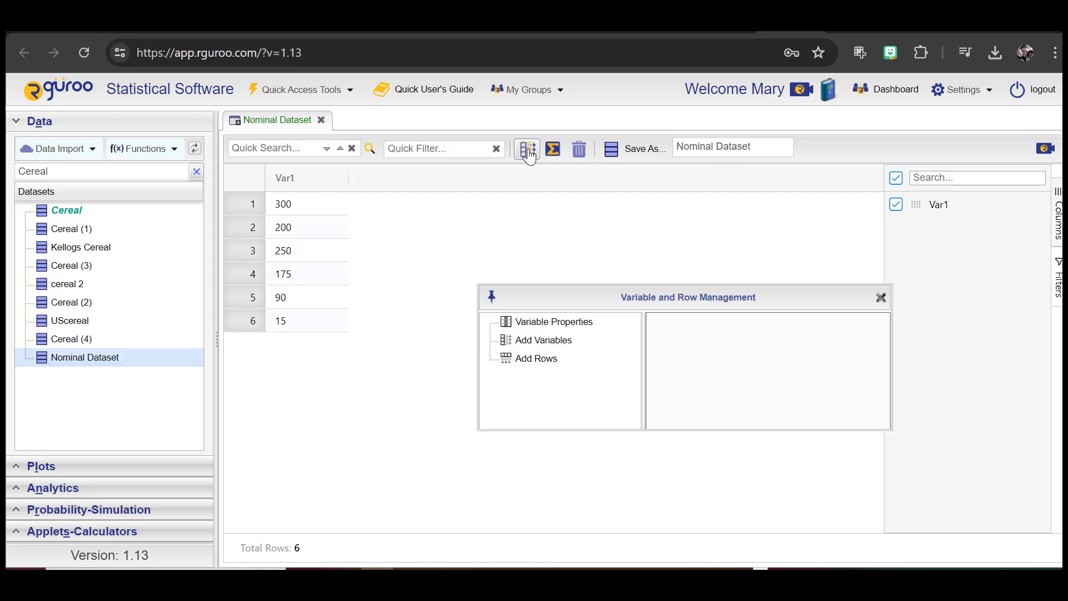
{"action": "left_click", "coordinate": [540, 323]}
{"action": "left_click", "coordinate": [701, 398]}
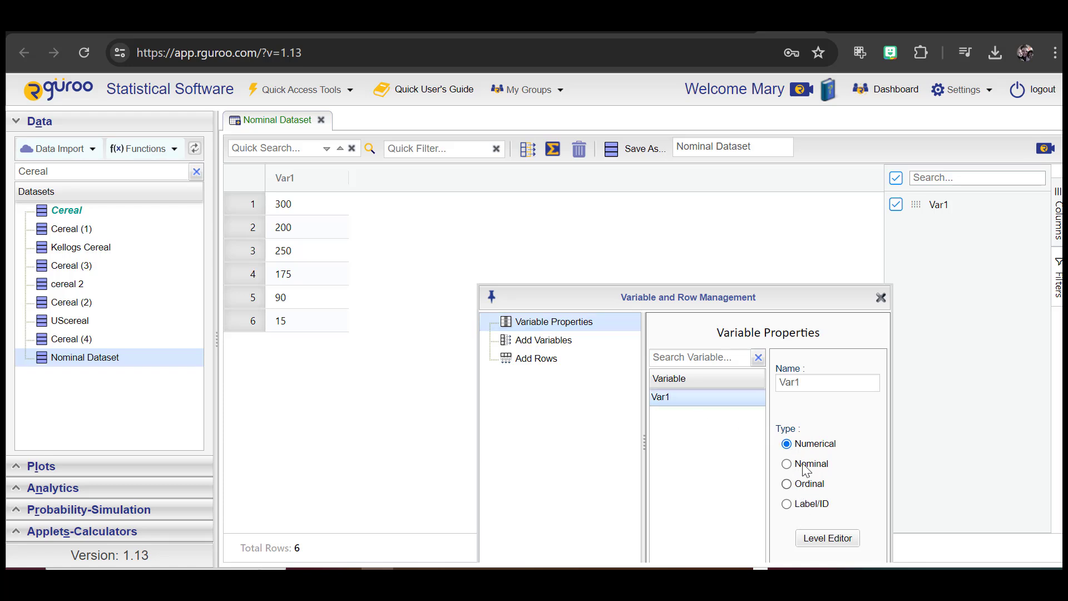
{"action": "left_click_drag", "start_coordinate": [820, 380], "coordinate": [753, 386]}
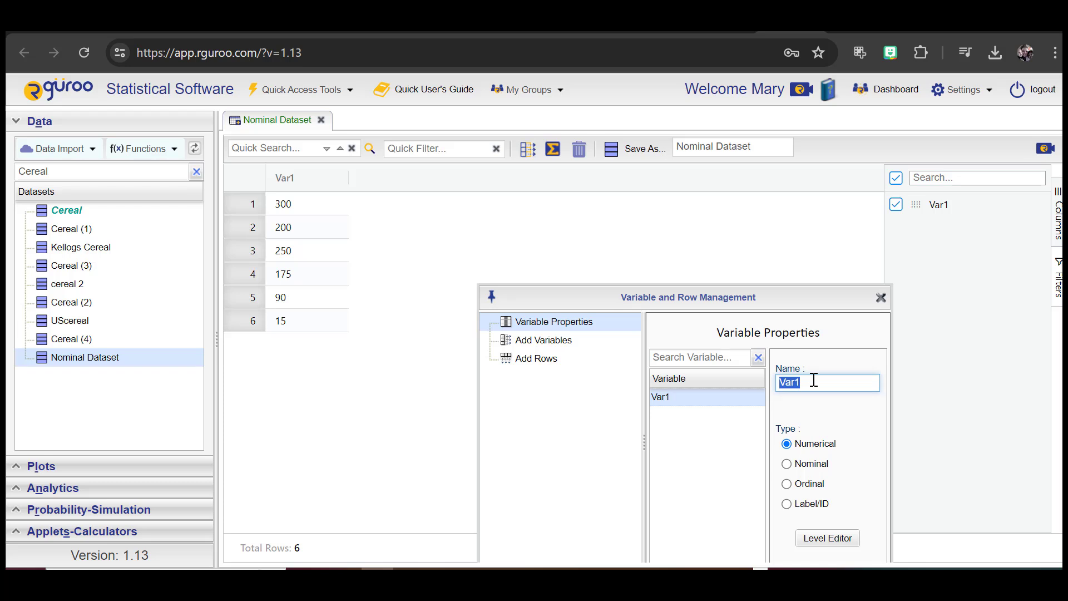
{"action": "type", "text": "Calories"}
{"action": "left_click", "coordinate": [878, 299]}
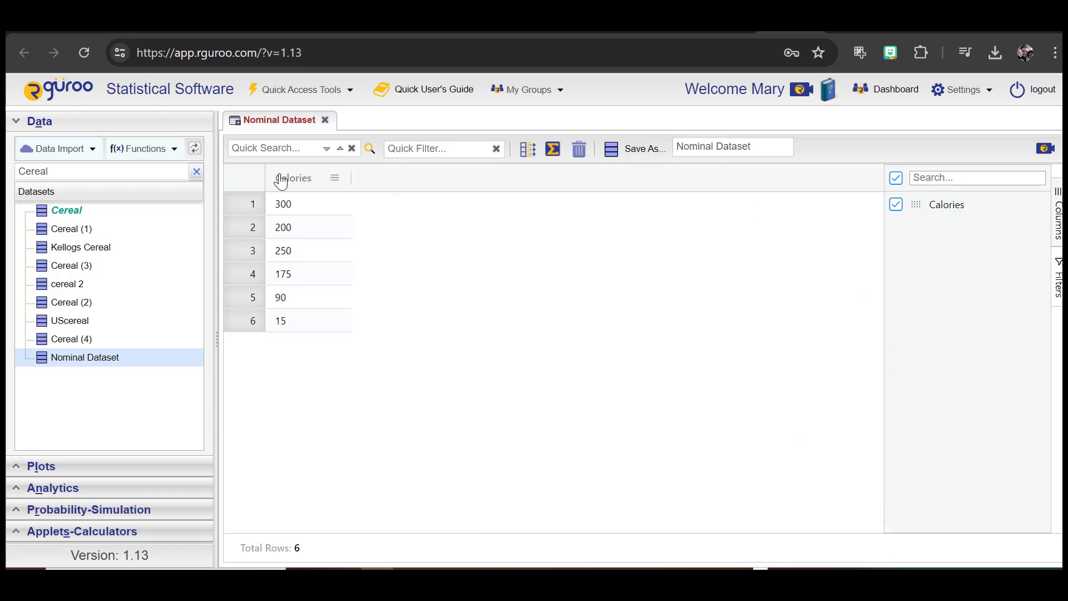
{"action": "left_click", "coordinate": [336, 179]}
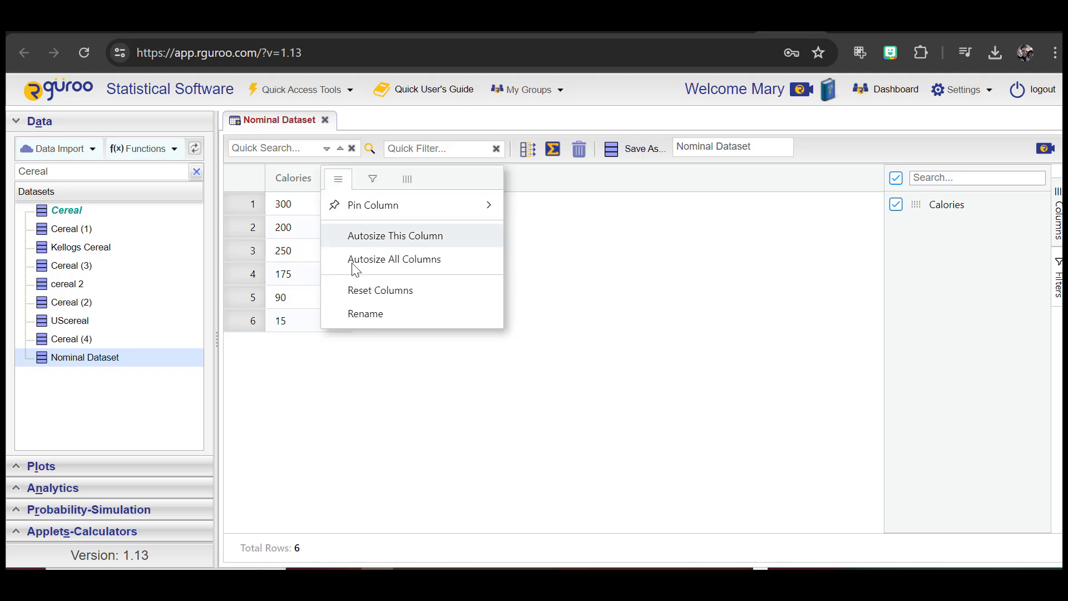
{"action": "left_click", "coordinate": [601, 255]}
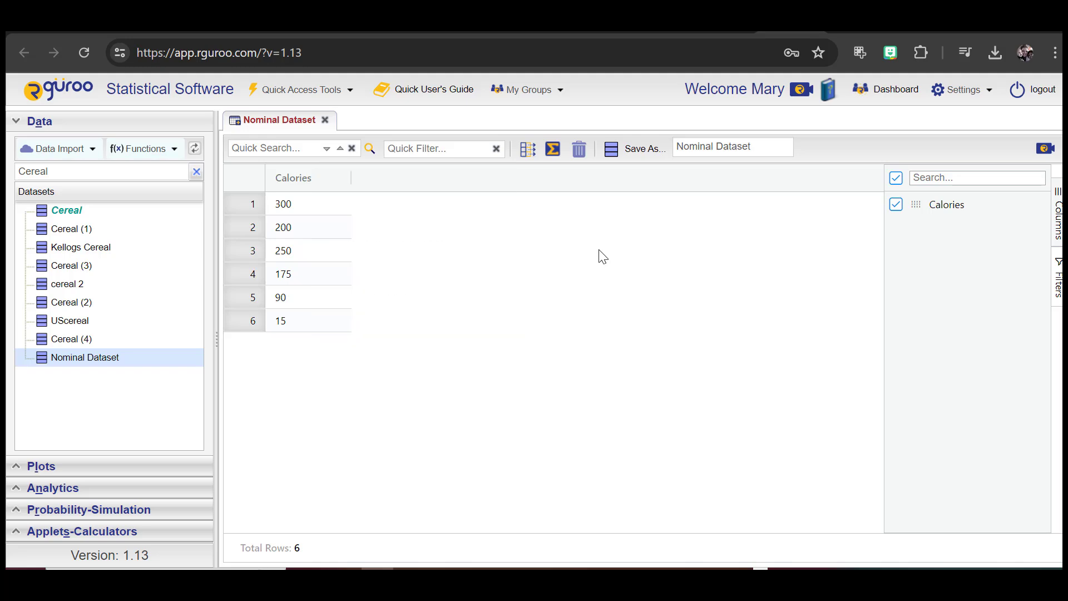